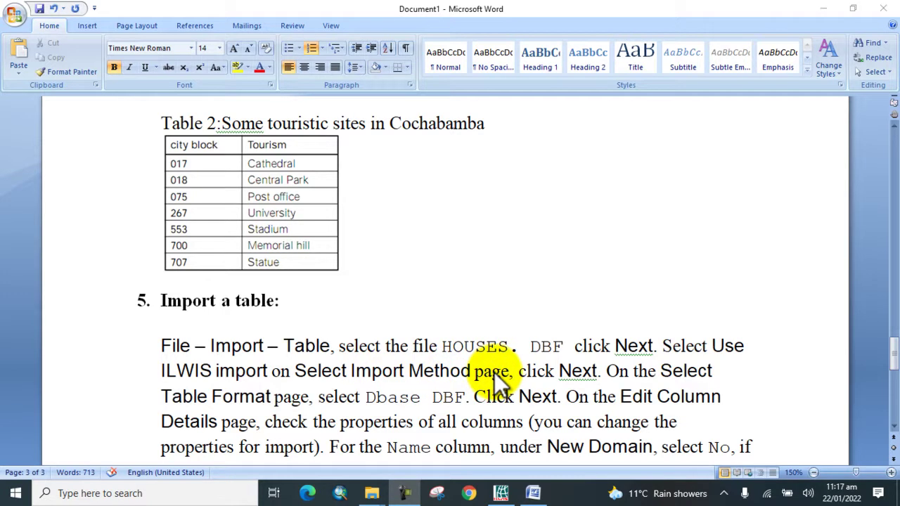
Switch to ILWIS and start a table import of HOUSES.DBF, using ILWIS import and the Dbase DBF format.
{"action": "scroll", "coordinate": [495, 374], "scroll_direction": "down", "scroll_amount": 3}
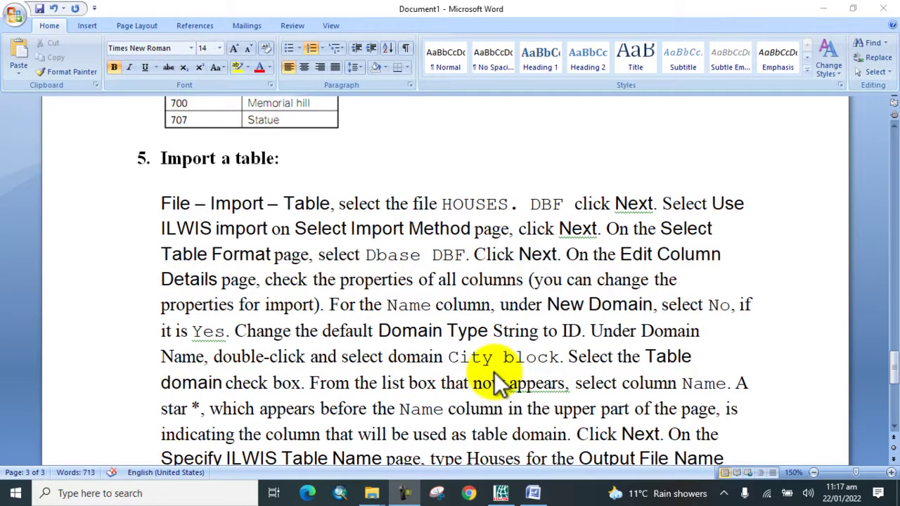
{"action": "scroll", "coordinate": [498, 383], "scroll_direction": "down", "scroll_amount": 1}
{"action": "scroll", "coordinate": [495, 374], "scroll_direction": "down", "scroll_amount": 1}
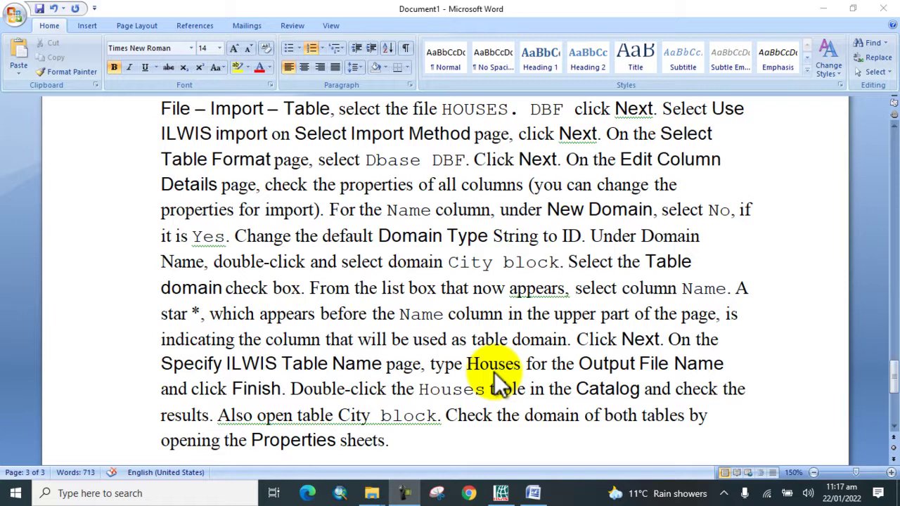
{"action": "scroll", "coordinate": [494, 371], "scroll_direction": "up", "scroll_amount": 1}
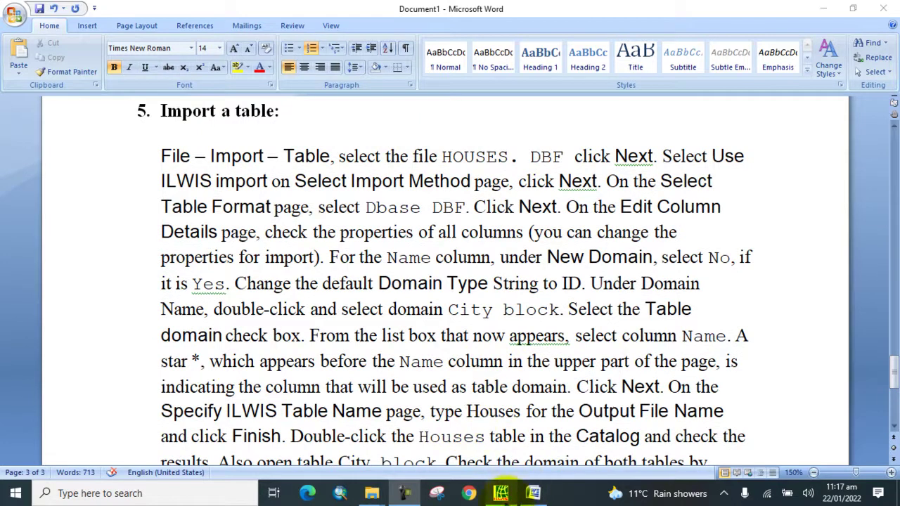
{"action": "left_click", "coordinate": [501, 493]}
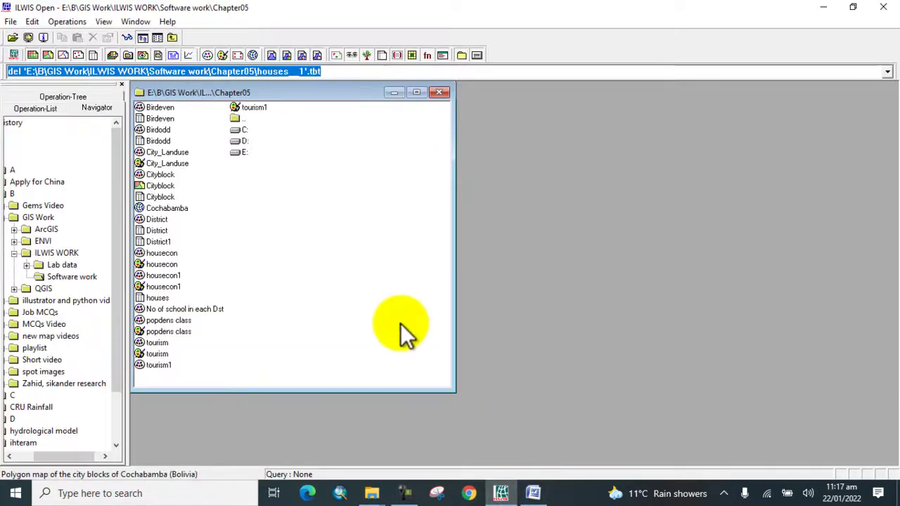
{"action": "left_click", "coordinate": [11, 22]}
{"action": "left_click", "coordinate": [61, 170]}
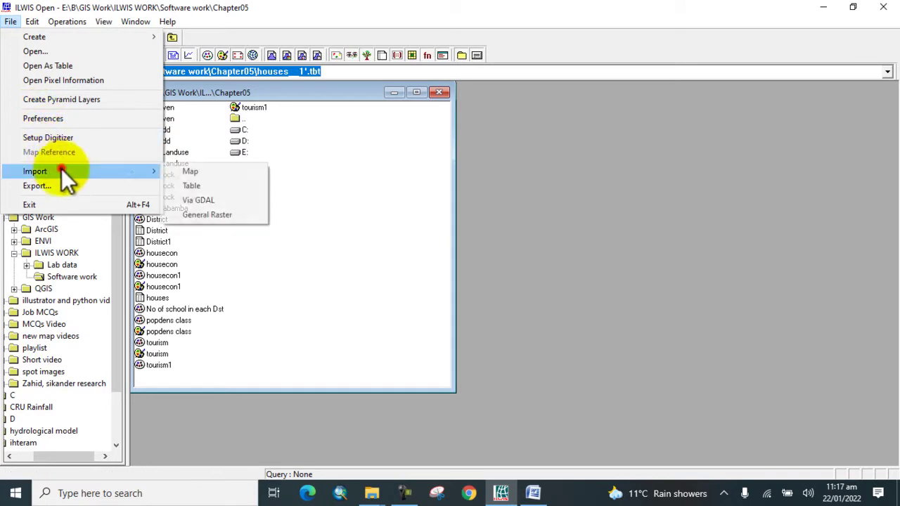
{"action": "left_click", "coordinate": [202, 184]}
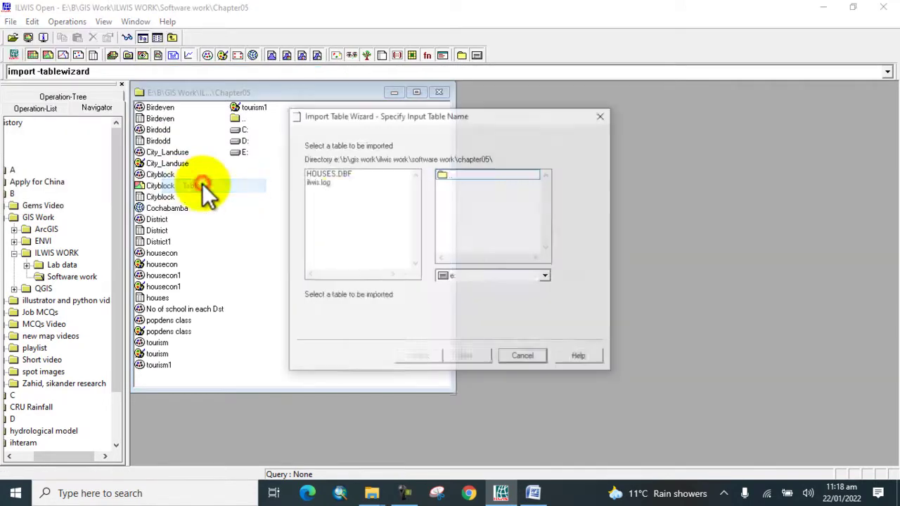
{"action": "left_click", "coordinate": [317, 175]}
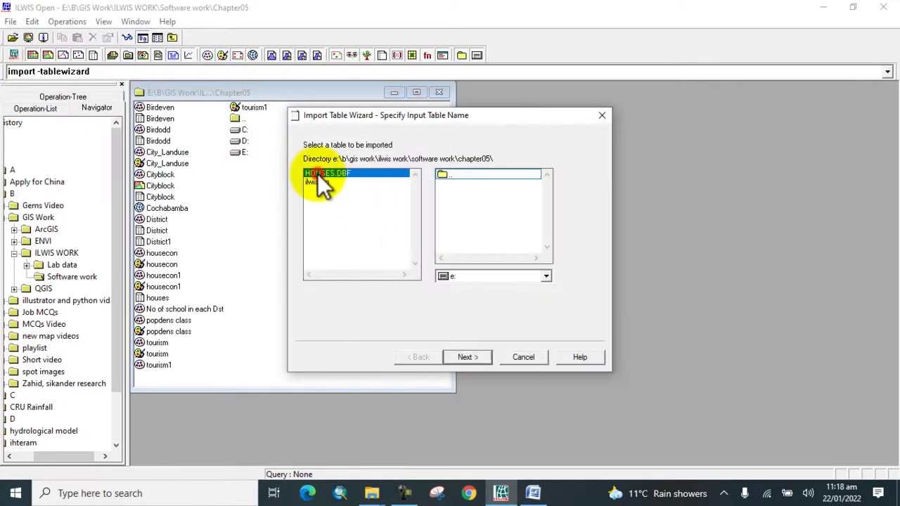
{"action": "left_click", "coordinate": [464, 360]}
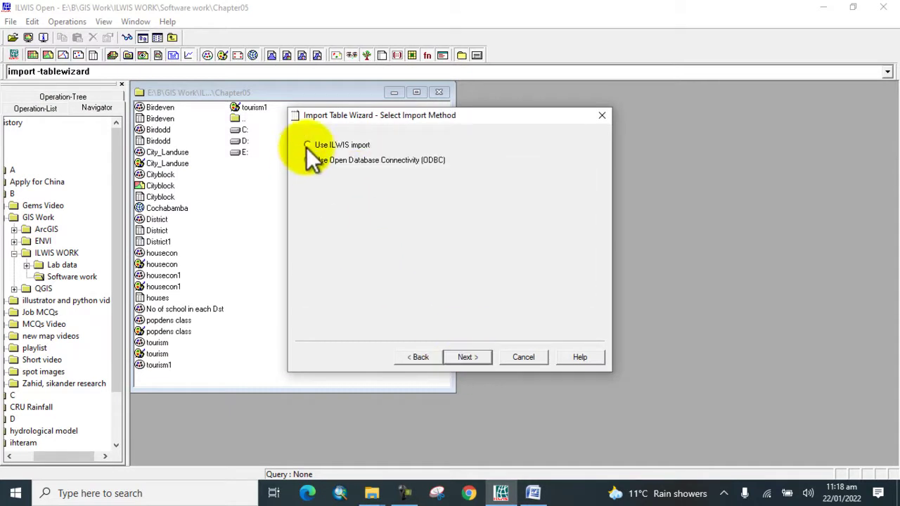
{"action": "left_click", "coordinate": [477, 355]}
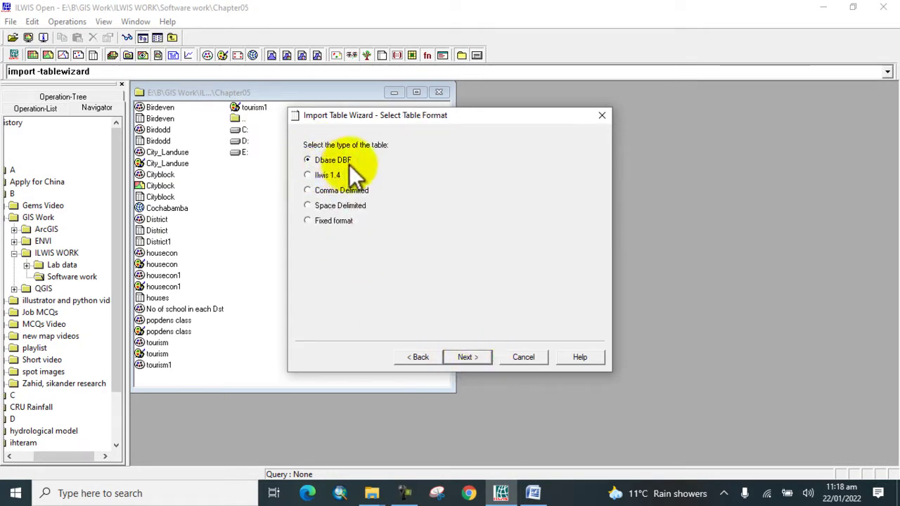
{"action": "left_click", "coordinate": [464, 356]}
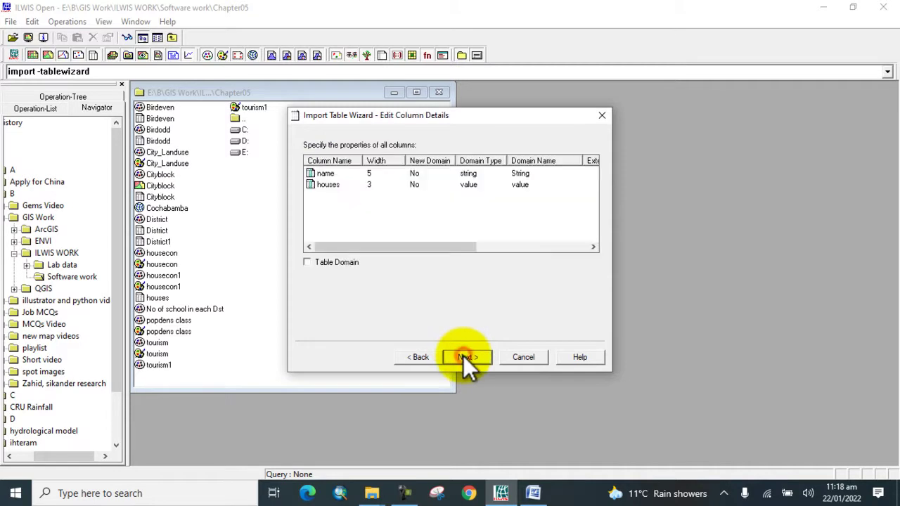
Set the name column's domain type to id and its domain name to Cityblock for the import.
{"action": "left_click", "coordinate": [475, 175]}
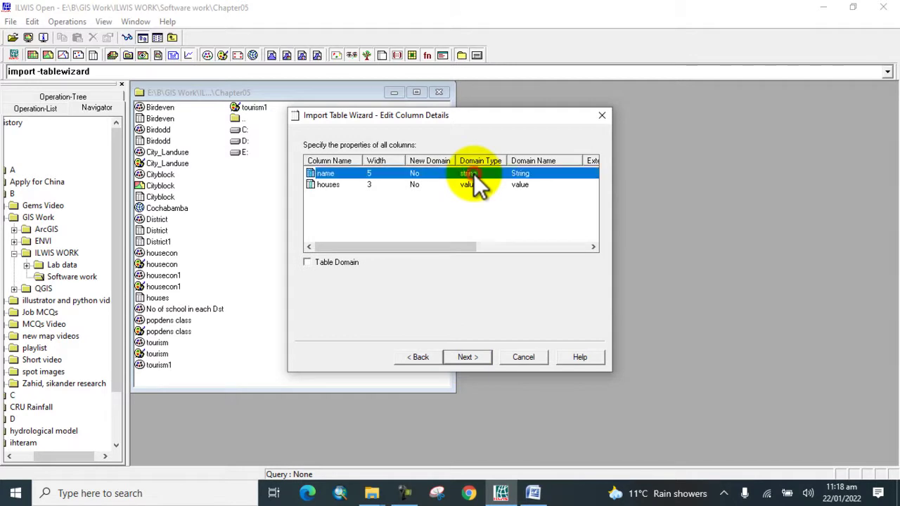
{"action": "left_click", "coordinate": [486, 173]}
{"action": "left_click", "coordinate": [503, 174]}
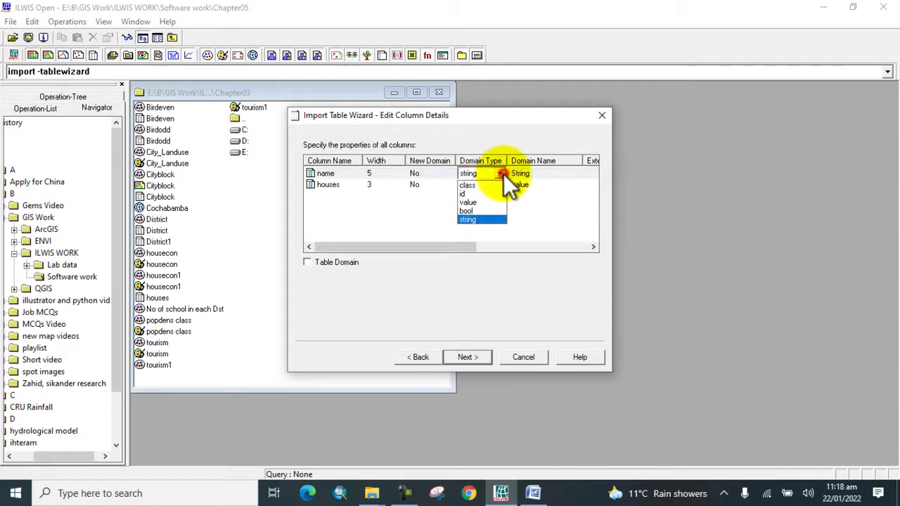
{"action": "left_click", "coordinate": [477, 195]}
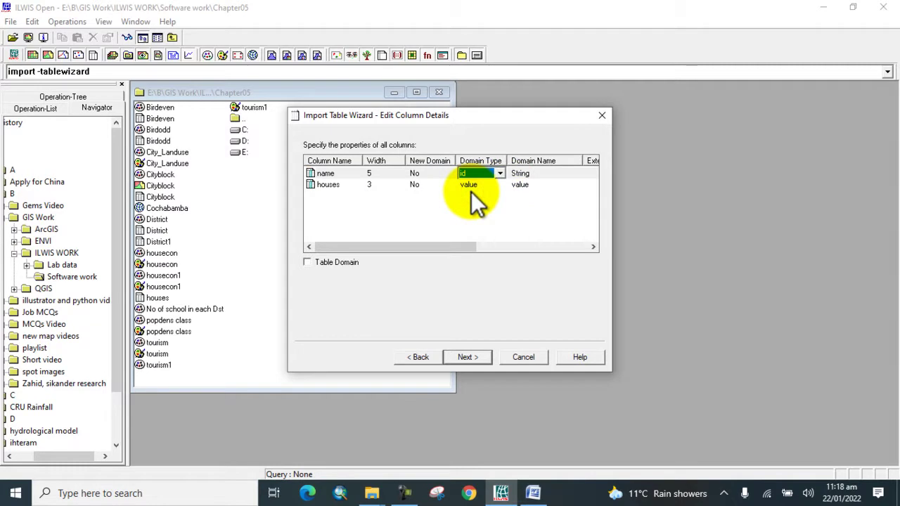
{"action": "left_click", "coordinate": [529, 173]}
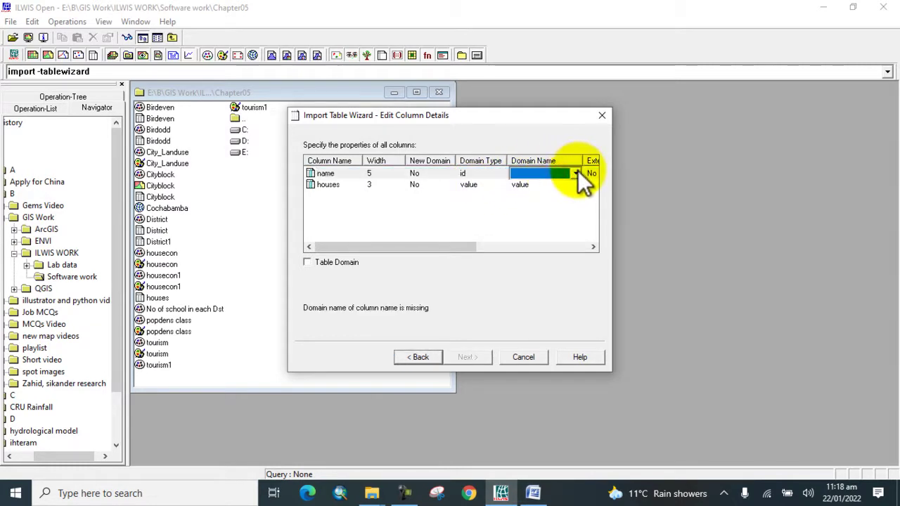
{"action": "left_click", "coordinate": [577, 173]}
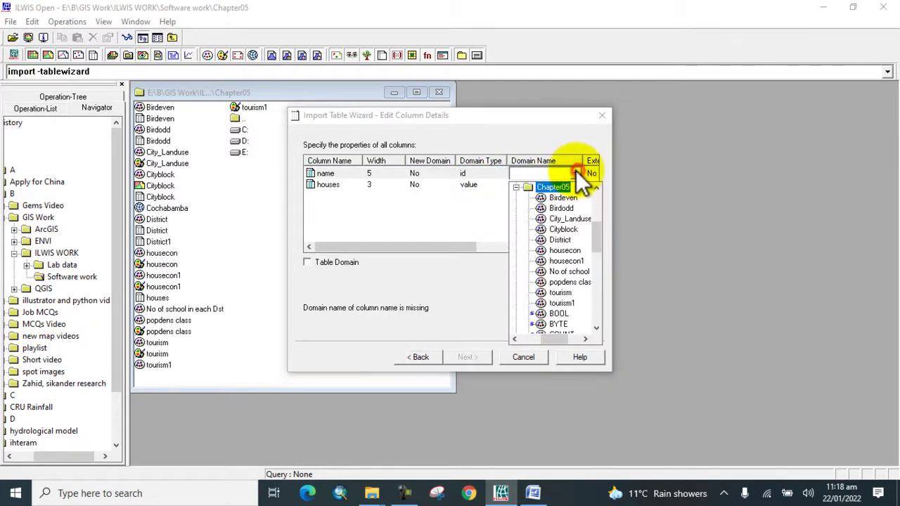
{"action": "left_click", "coordinate": [560, 229]}
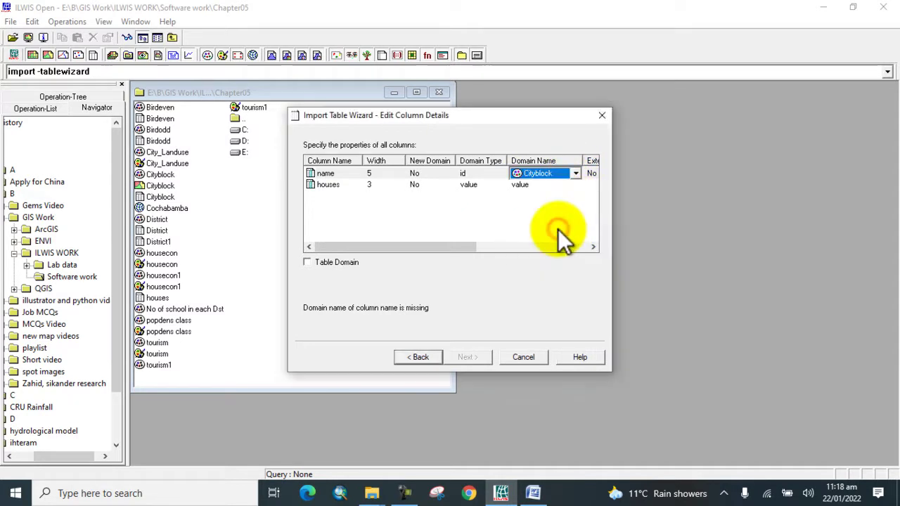
Use the name column as the table domain and finish the import with houses__1 as the output table.
{"action": "left_click", "coordinate": [306, 262]}
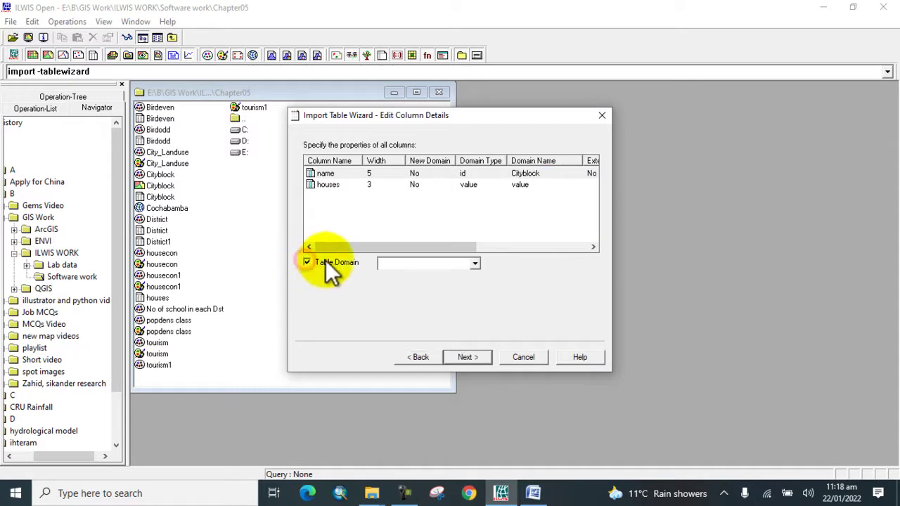
{"action": "left_click", "coordinate": [474, 261]}
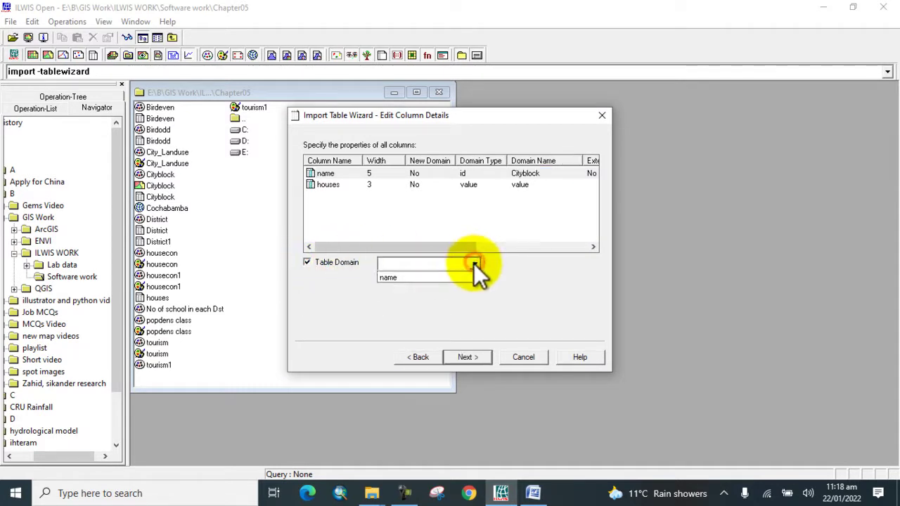
{"action": "left_click", "coordinate": [428, 276]}
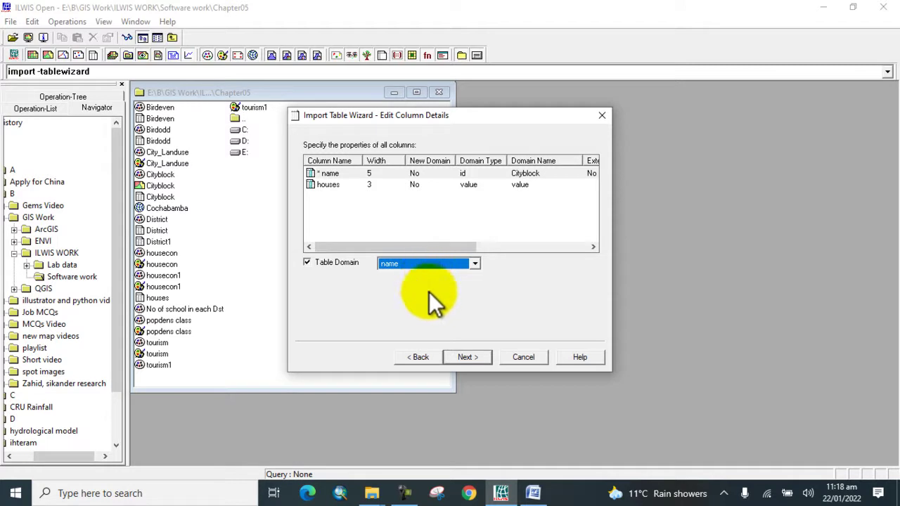
{"action": "left_click", "coordinate": [464, 356]}
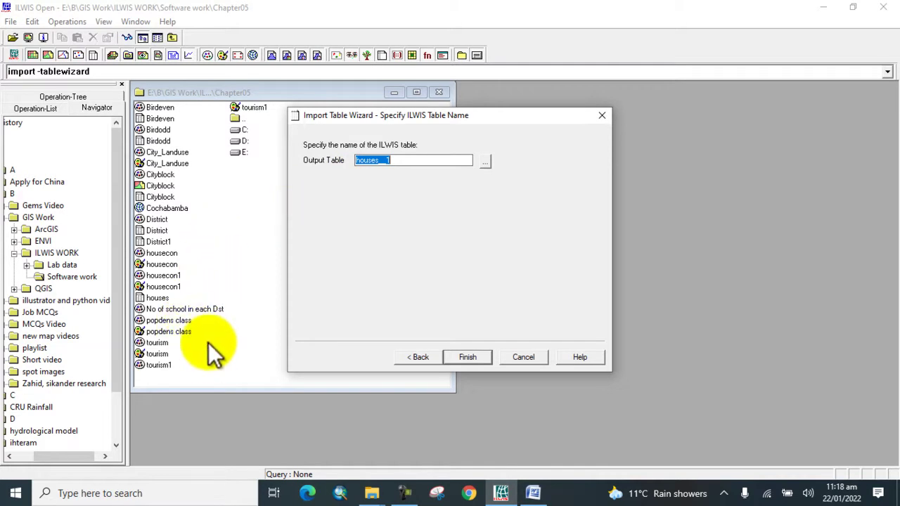
{"action": "left_click", "coordinate": [470, 359]}
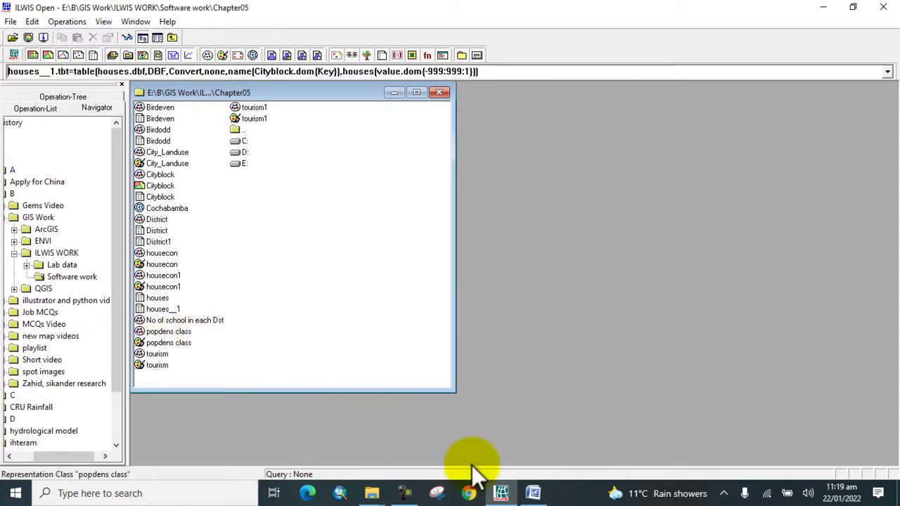
Check the table import instructions in Word, and open the Cityblock table in ILWIS to view its columns.
{"action": "left_click", "coordinate": [532, 493]}
{"action": "scroll", "coordinate": [450, 432], "scroll_direction": "down", "scroll_amount": 2}
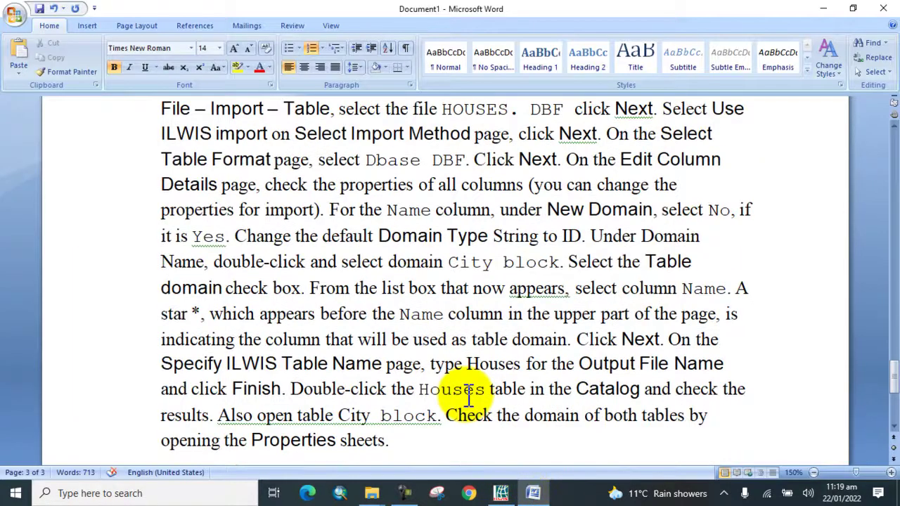
{"action": "scroll", "coordinate": [468, 396], "scroll_direction": "up", "scroll_amount": 1}
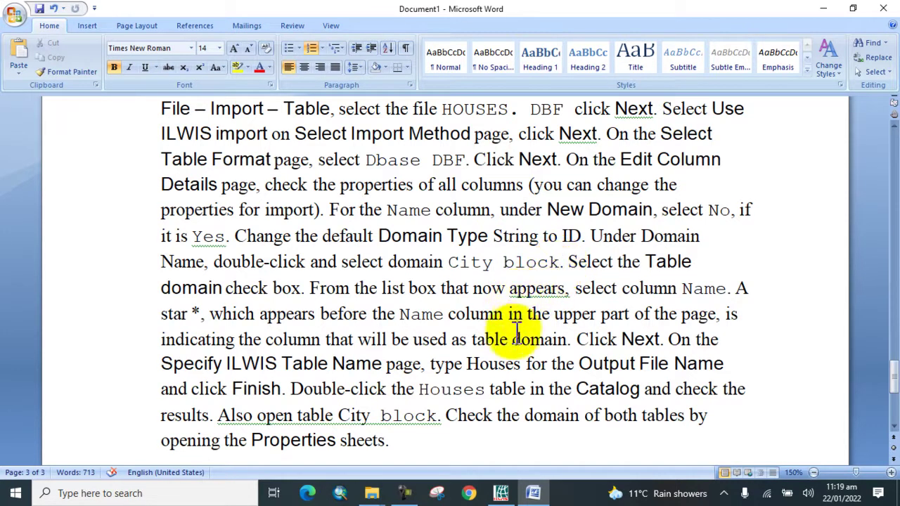
{"action": "left_click", "coordinate": [500, 493]}
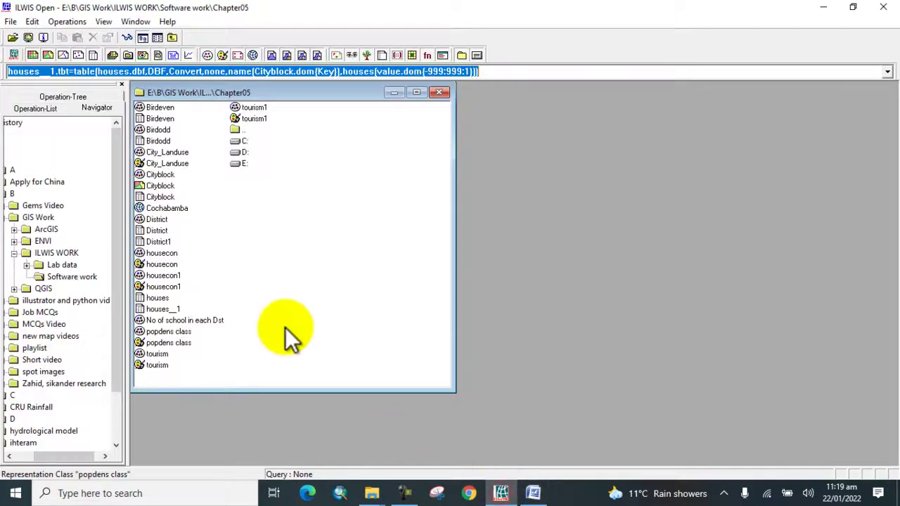
{"action": "double_click", "coordinate": [148, 197]}
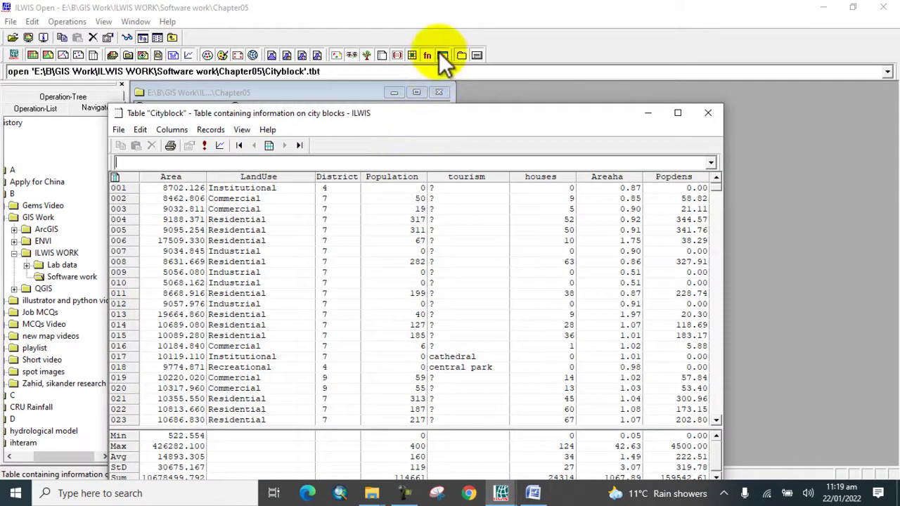
{"action": "left_click_drag", "start_coordinate": [437, 119], "coordinate": [436, 51]}
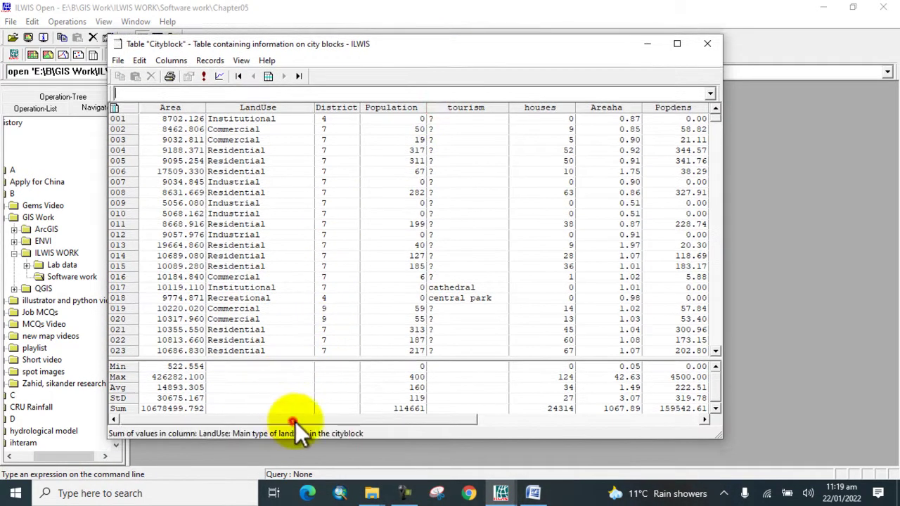
{"action": "left_click_drag", "start_coordinate": [293, 422], "coordinate": [535, 416]}
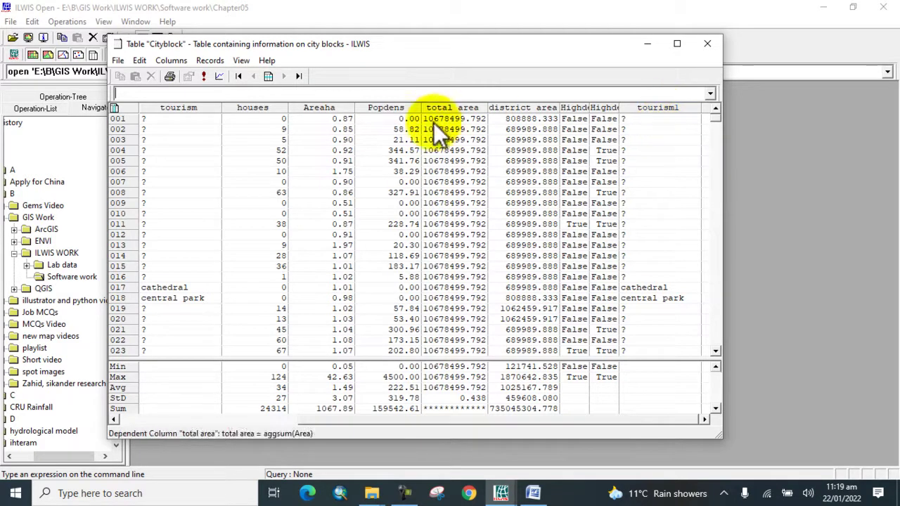
Join the houses column of table houses__1 into the Cityblock table as output column houses1, keeping the default column properties.
{"action": "left_click", "coordinate": [178, 64]}
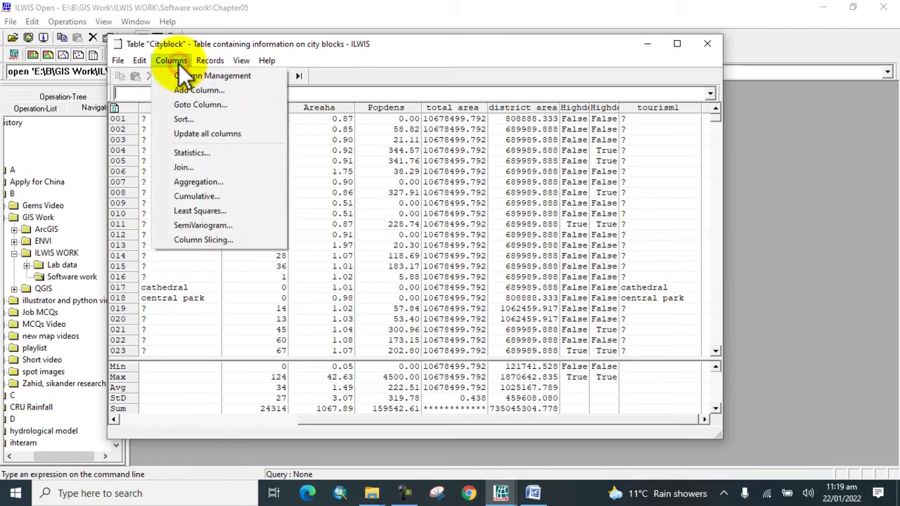
{"action": "left_click", "coordinate": [191, 168]}
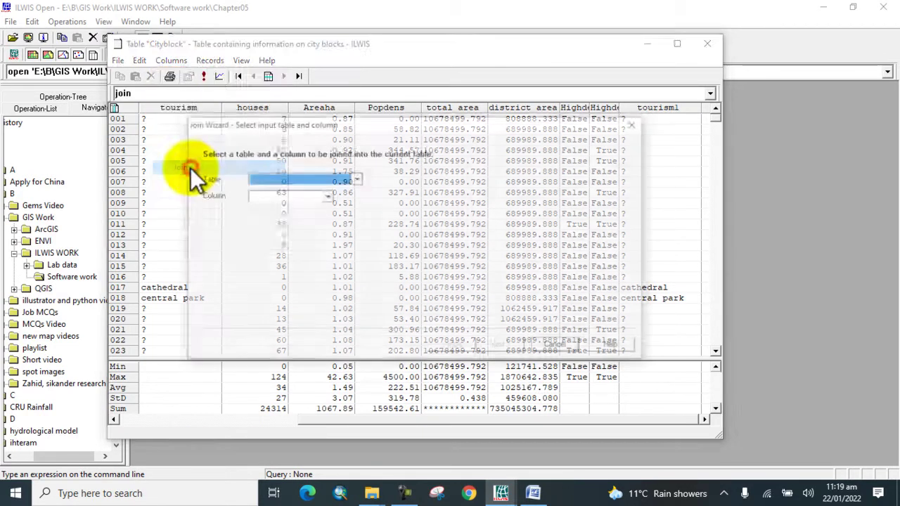
{"action": "left_click", "coordinate": [357, 179]}
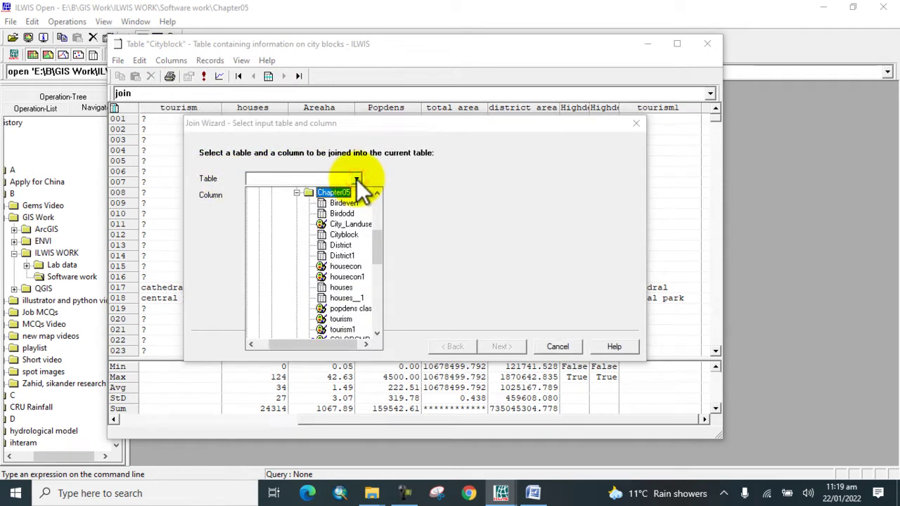
{"action": "left_click", "coordinate": [344, 298]}
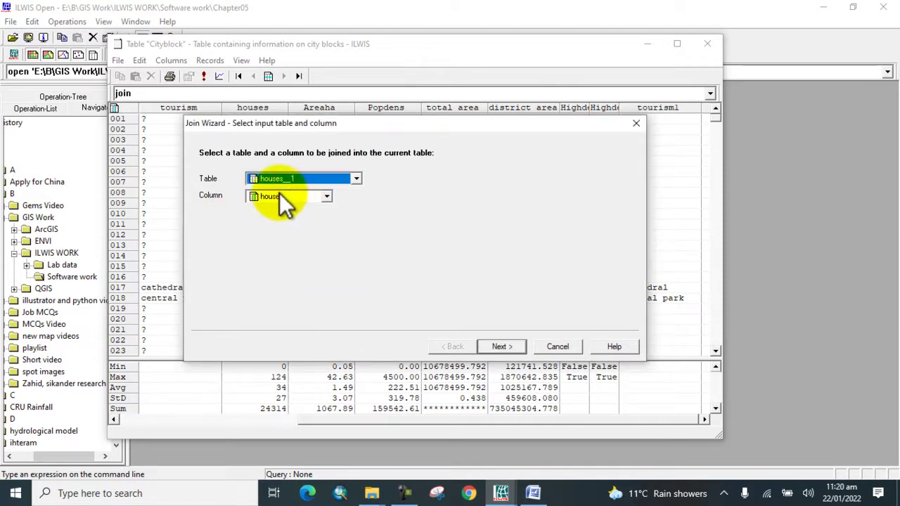
{"action": "left_click", "coordinate": [492, 344]}
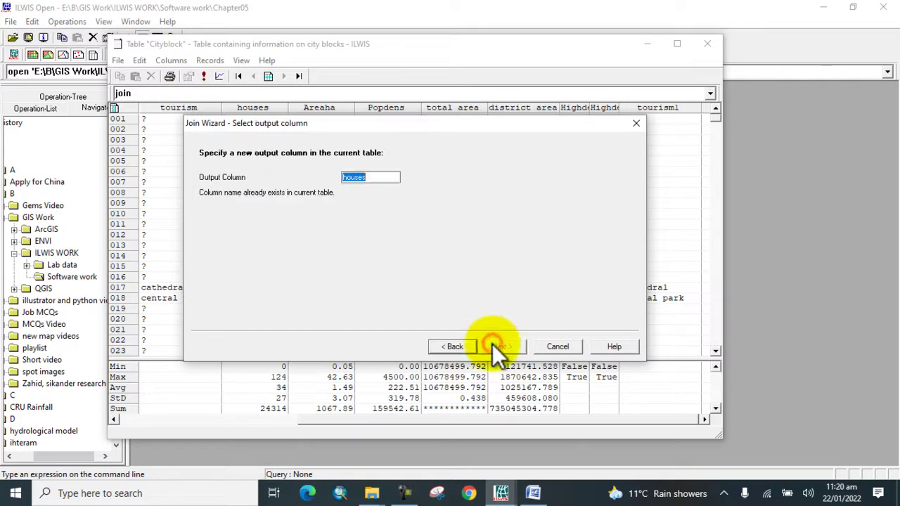
{"action": "left_click", "coordinate": [376, 177]}
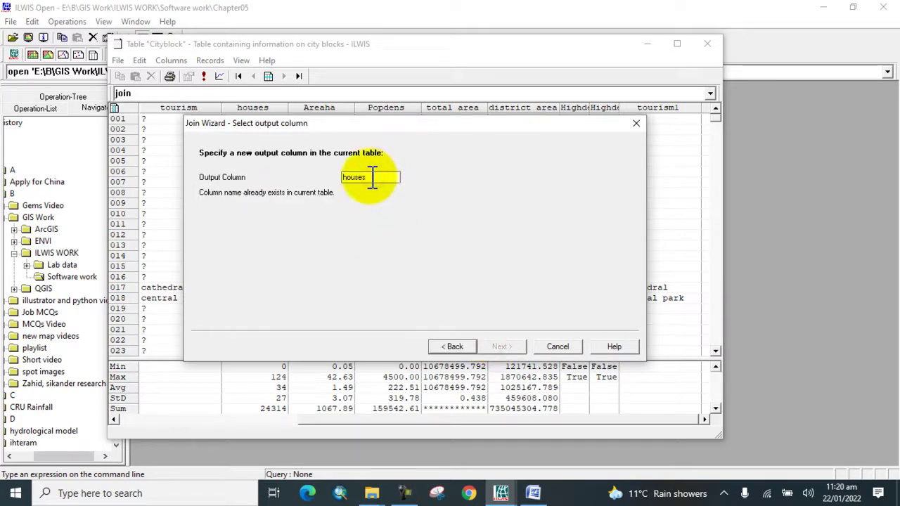
{"action": "type", "text": "1"}
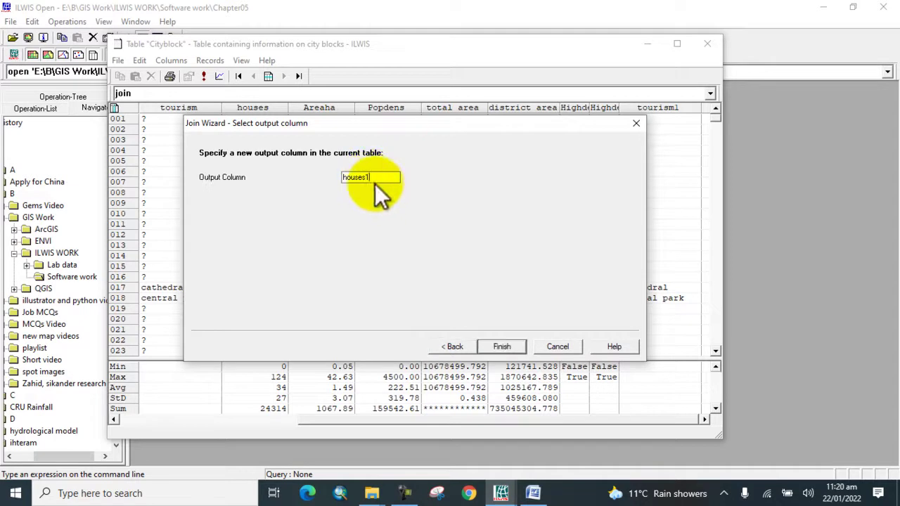
{"action": "left_click", "coordinate": [501, 347]}
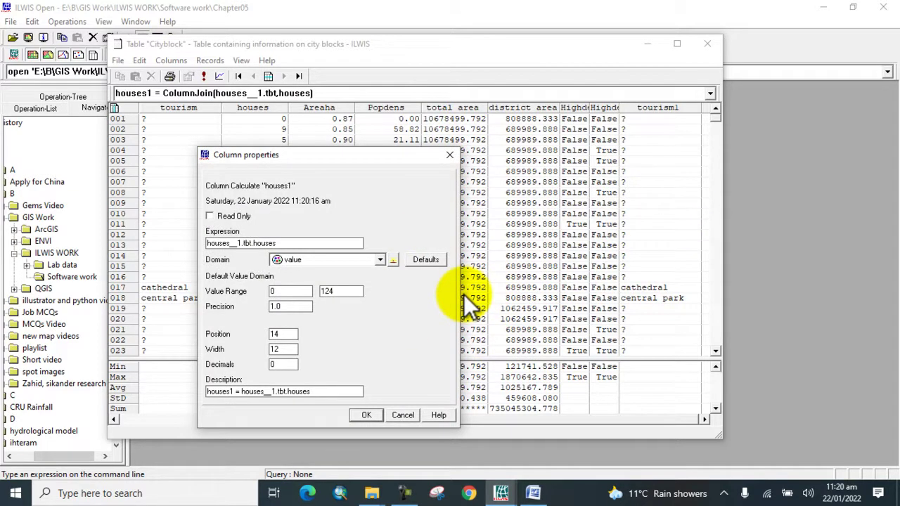
{"action": "left_click", "coordinate": [363, 419]}
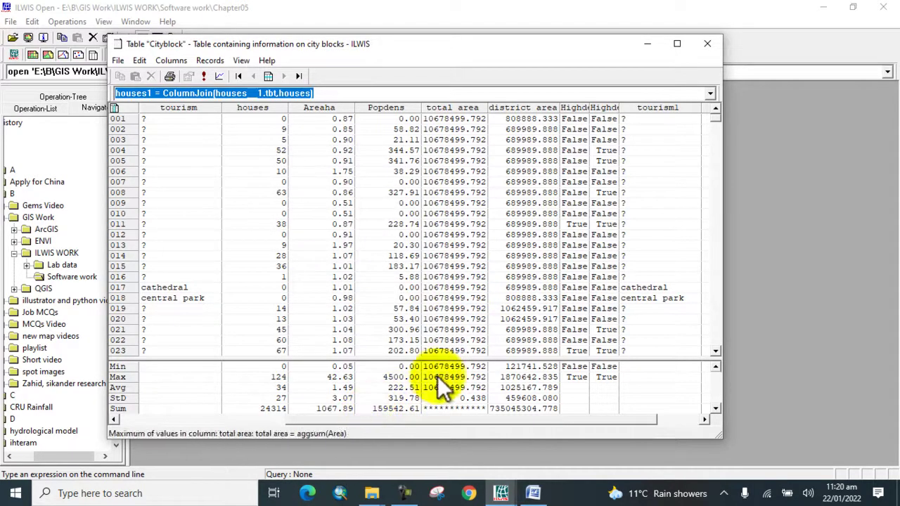
{"action": "left_click_drag", "start_coordinate": [416, 418], "coordinate": [504, 417]}
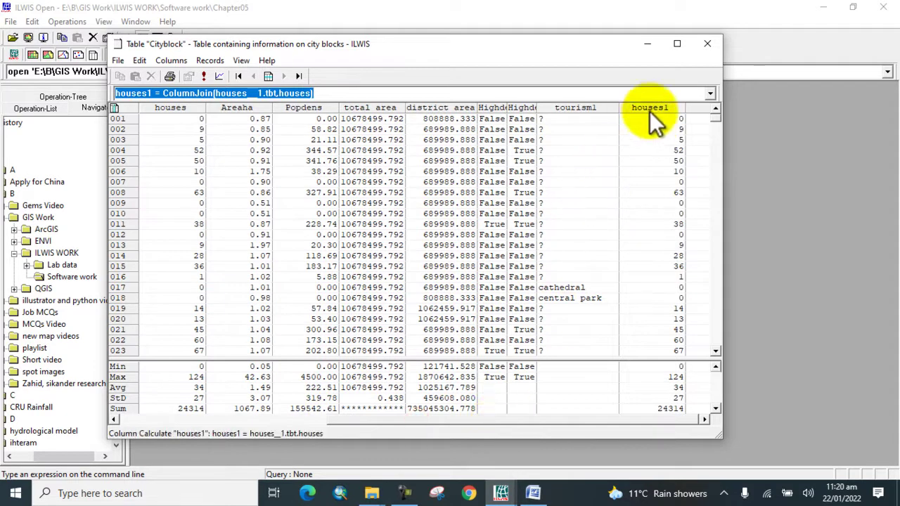